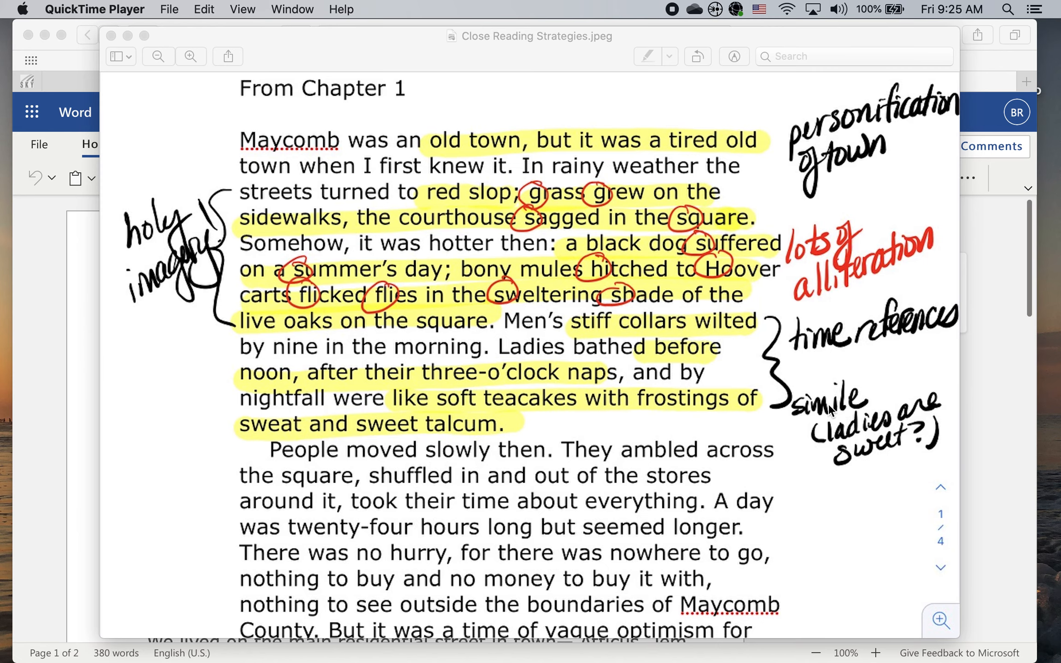
Switch to the Word document in Safari and highlight "sagged in the square" in the first paragraph in bright green.
click(988, 367)
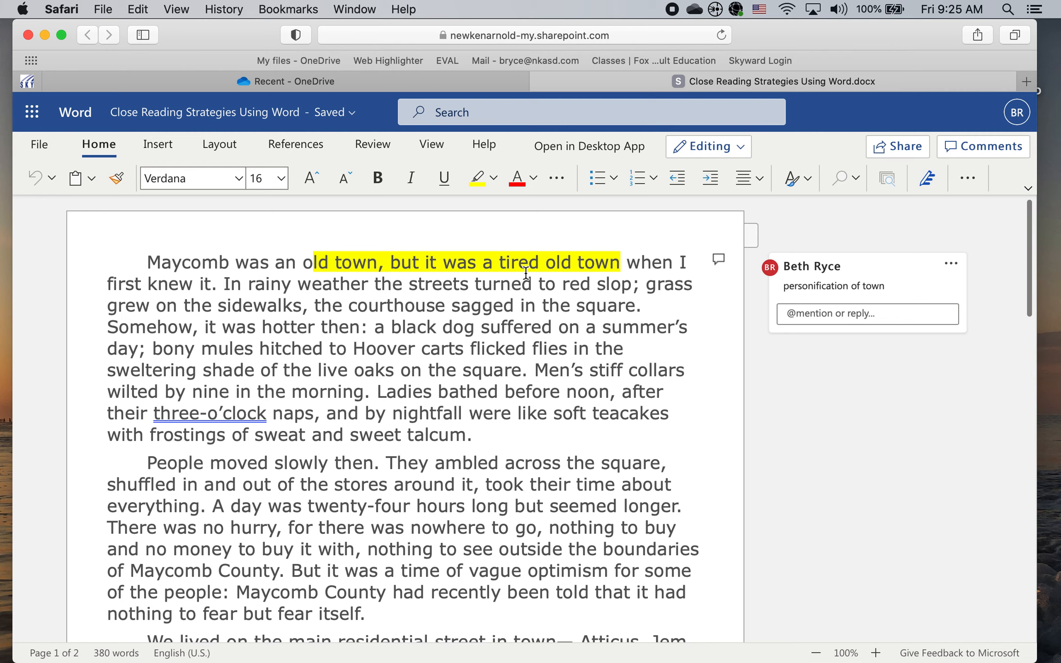
click(843, 291)
click(824, 279)
click(453, 307)
drag(453, 308, 637, 310)
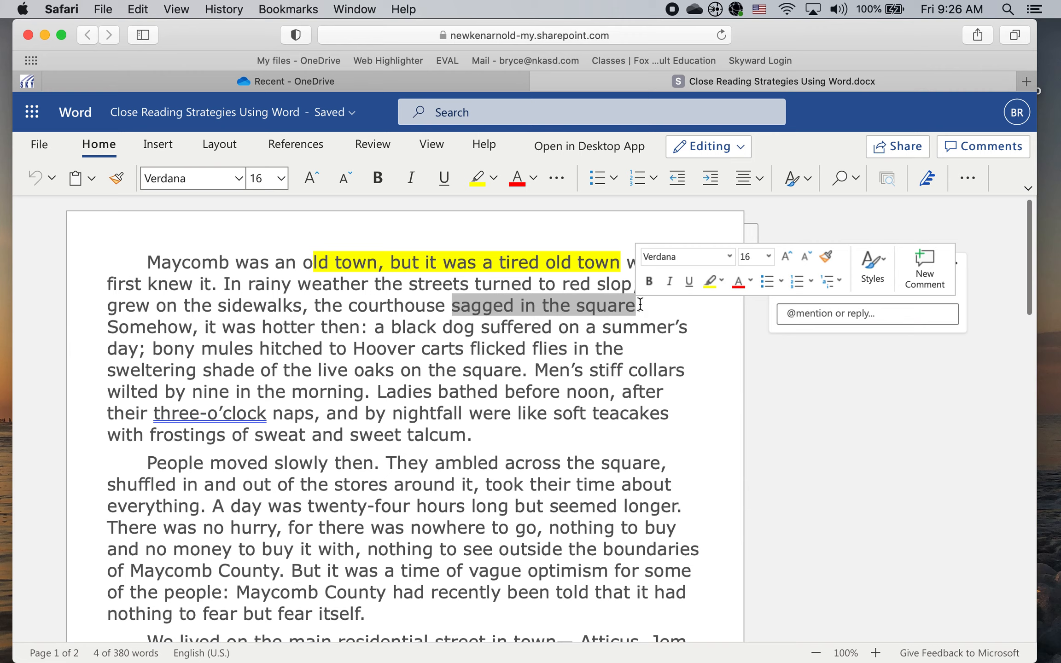
click(709, 283)
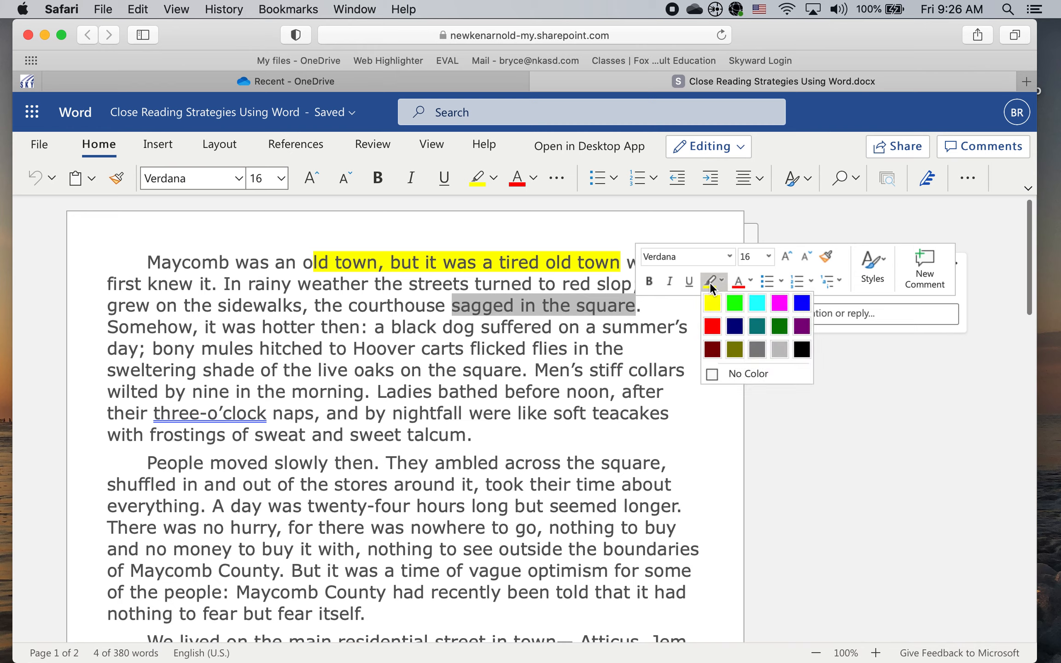
click(735, 303)
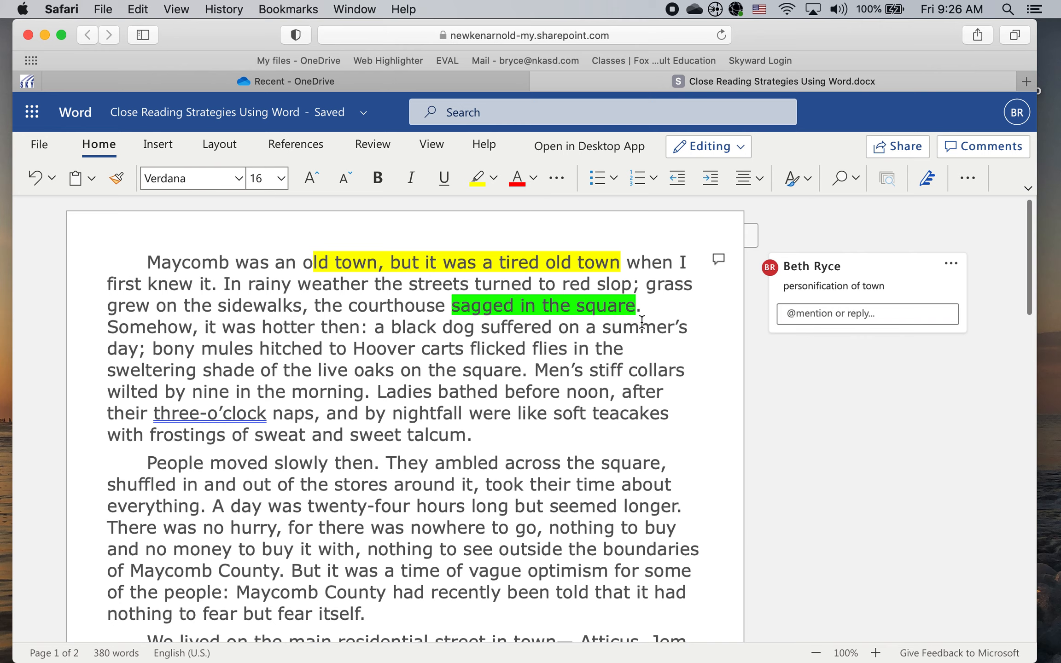
Post the comment "Alliteration of the sound s; adds to imagery" on the word "square" in the green-highlighted phrase.
double_click(608, 308)
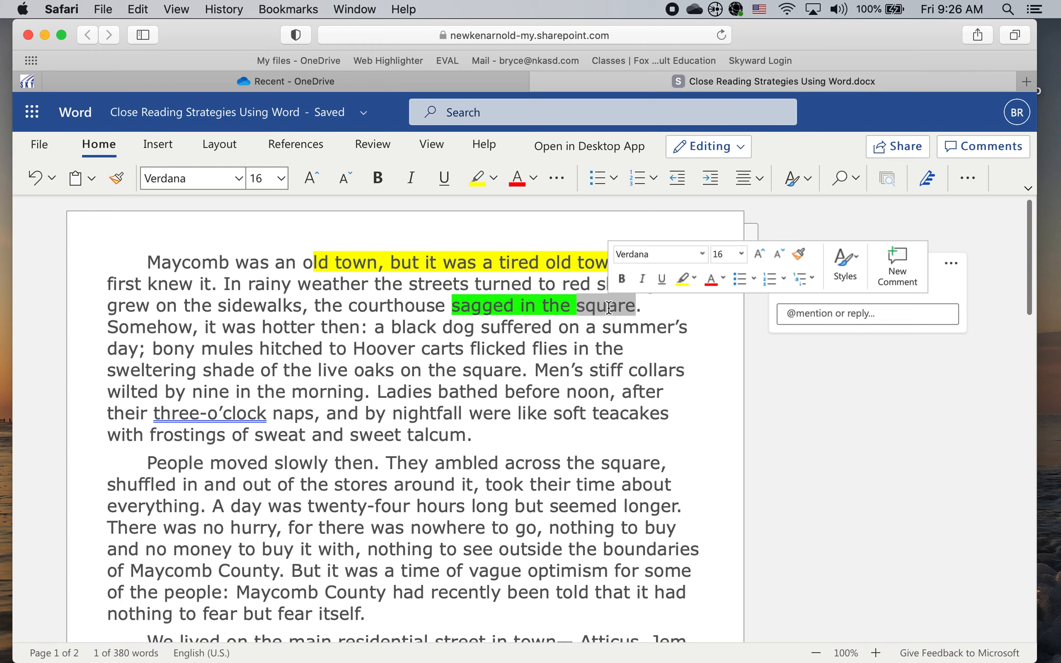
click(896, 273)
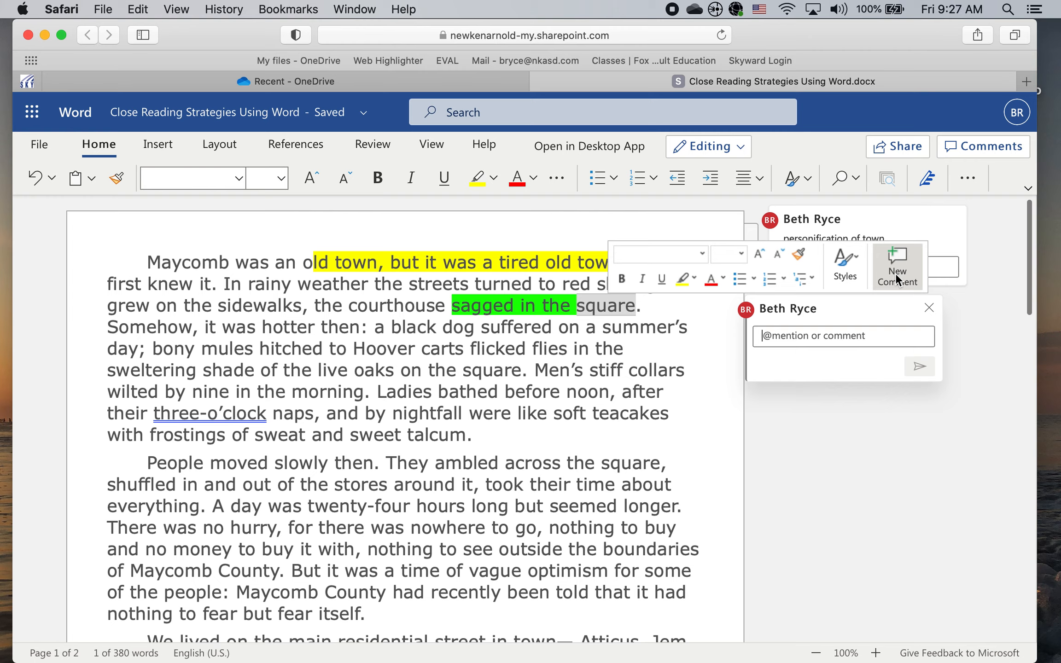
text(Alliteration )
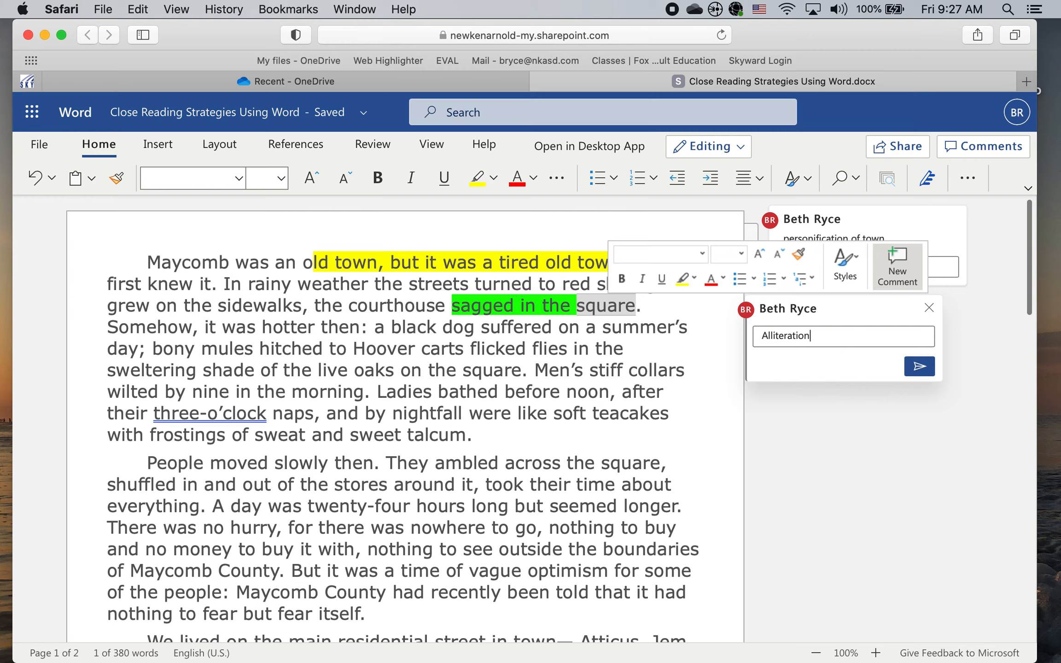
text(of the sound s; adds to imagery)
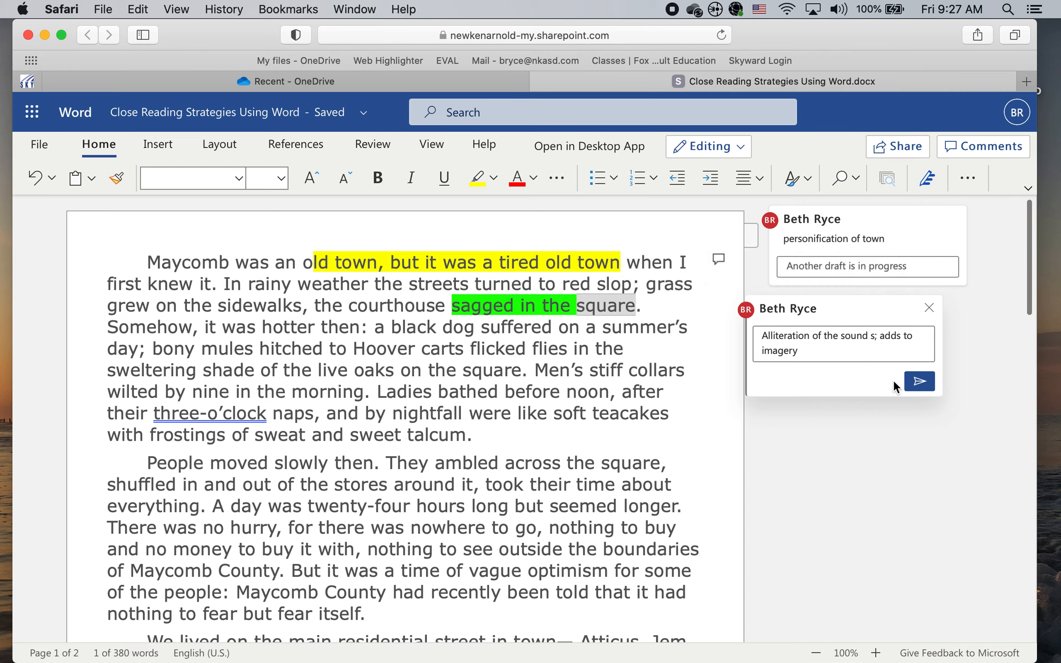
click(917, 382)
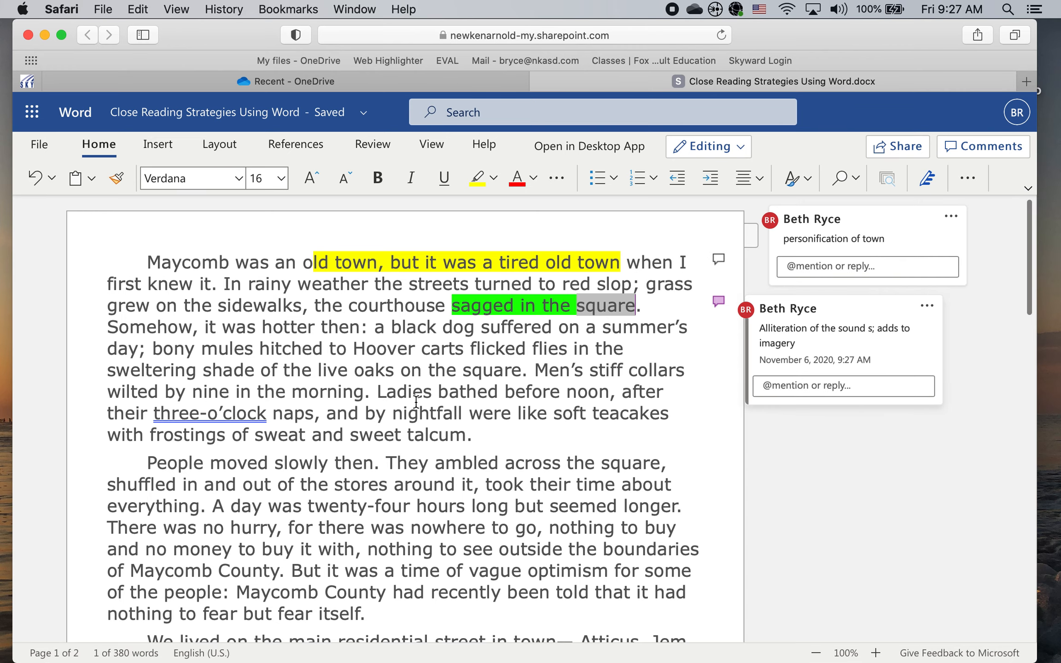
click(454, 352)
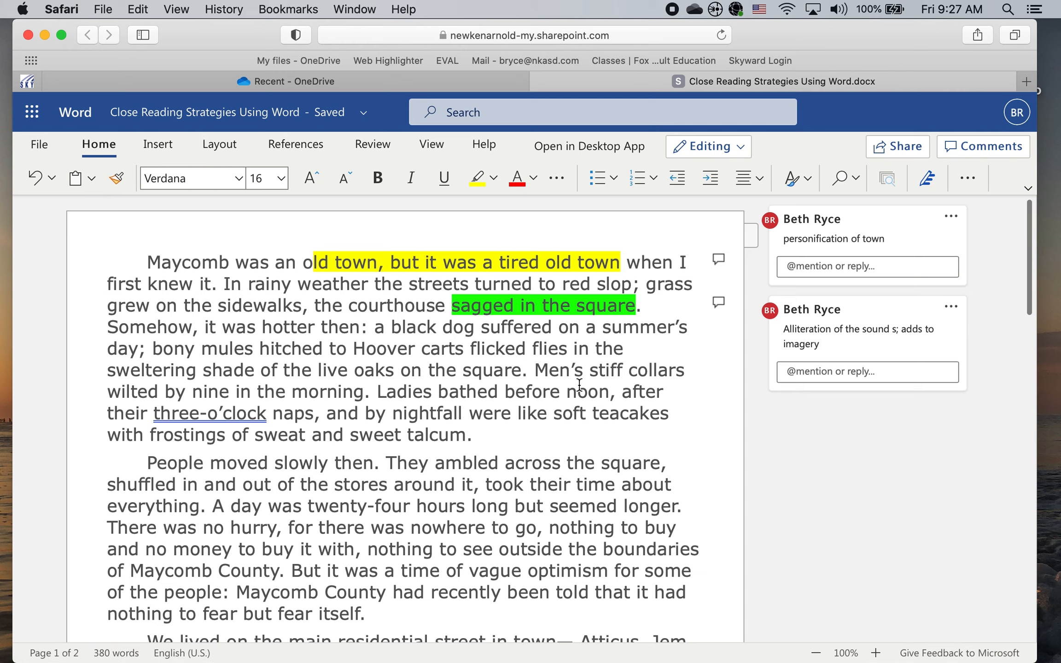
Select the alliteration and personification comments in turn to see which text each one is attached to.
click(811, 329)
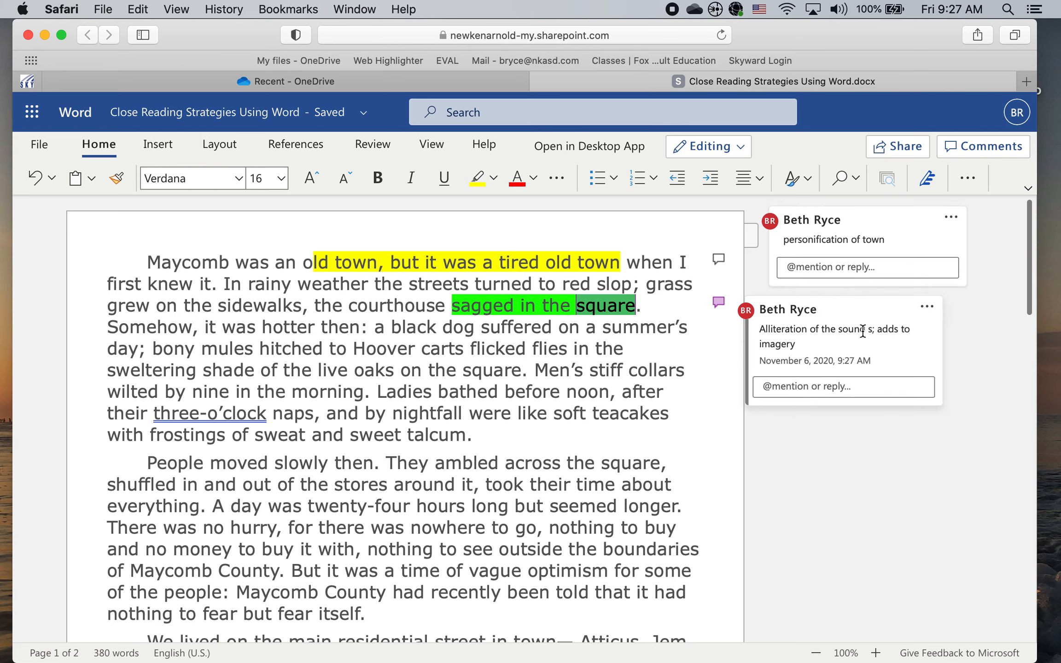
click(864, 236)
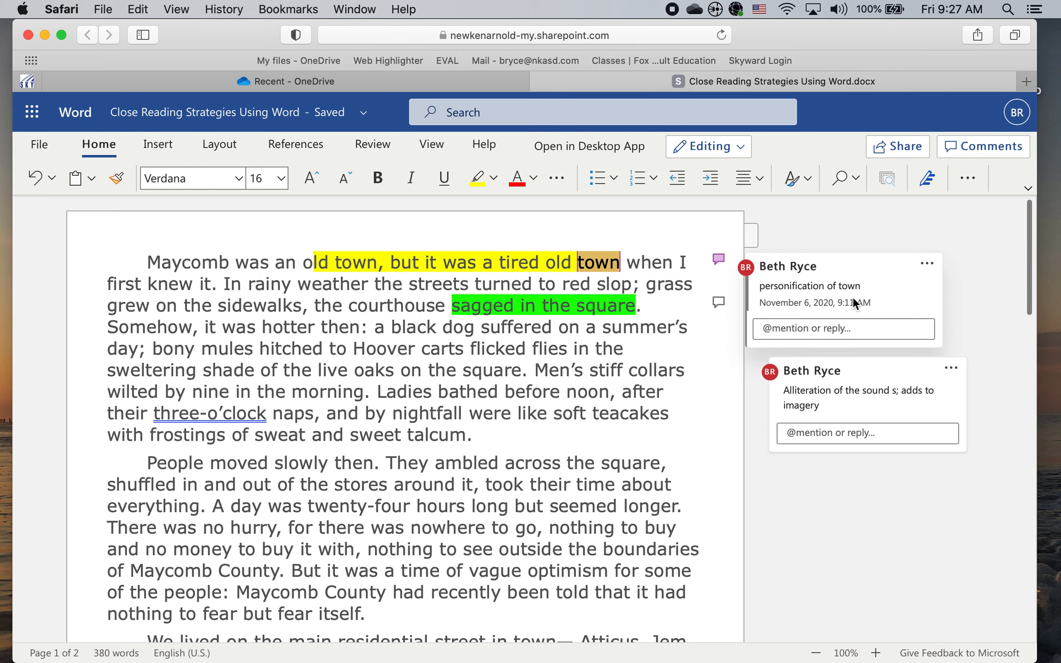
click(855, 392)
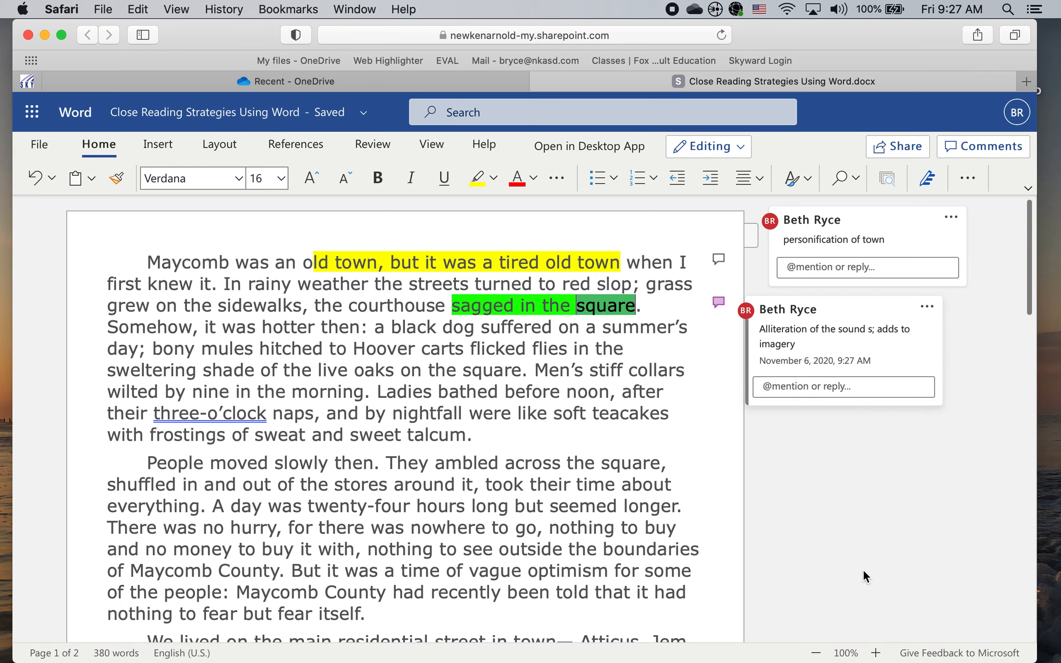
Highlight "hitched to Hoover carts" in the first paragraph in yellow.
scroll(385, 471, down, 4)
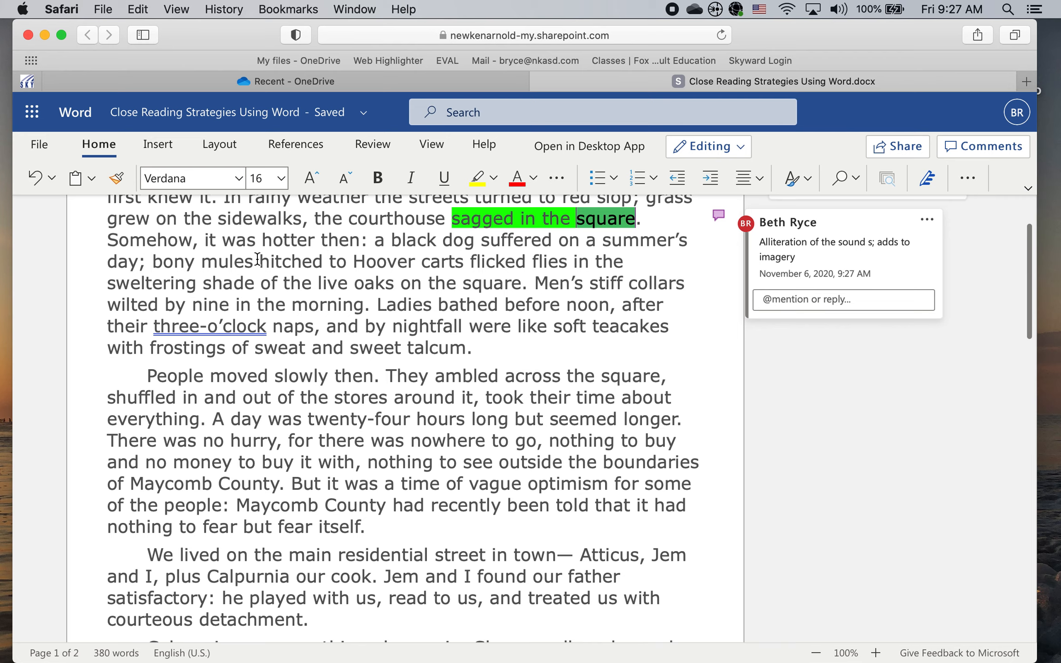
drag(258, 259, 463, 269)
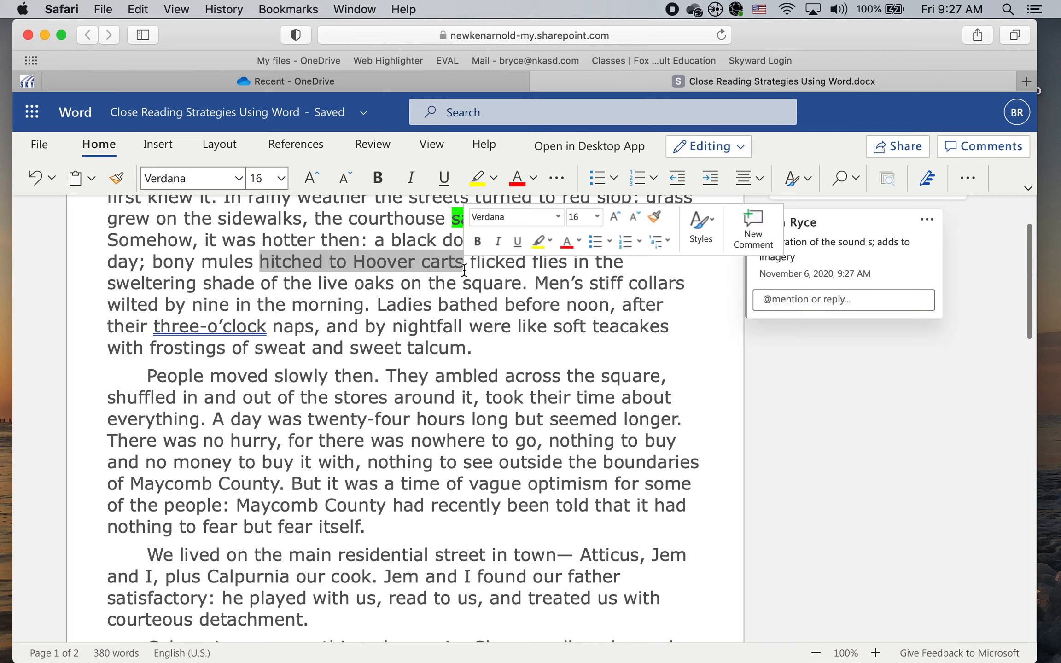
click(542, 242)
click(540, 263)
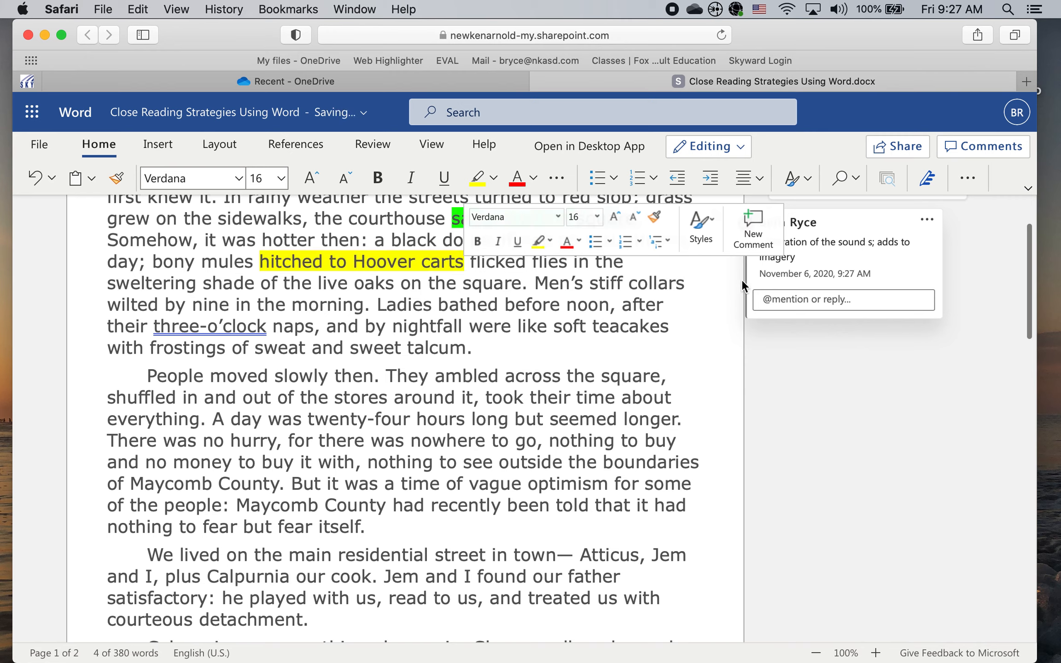
Post the comment "alliteration of the h sound; historical allusion to Hoover and Hoovervilles" on the highlighted Hoover carts phrase.
click(754, 235)
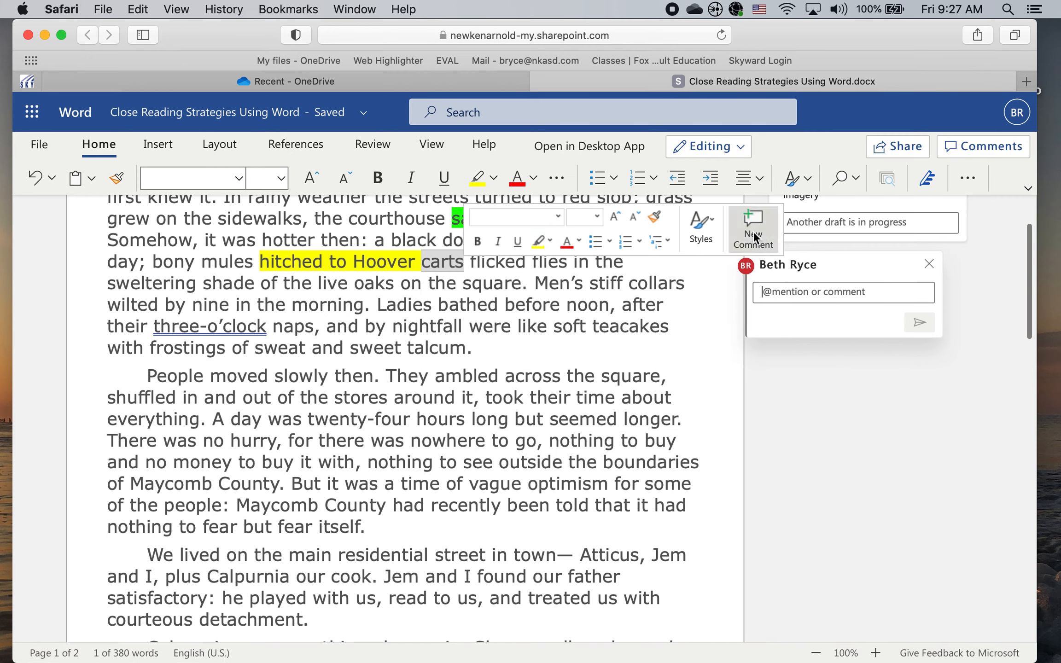
text(alliterat)
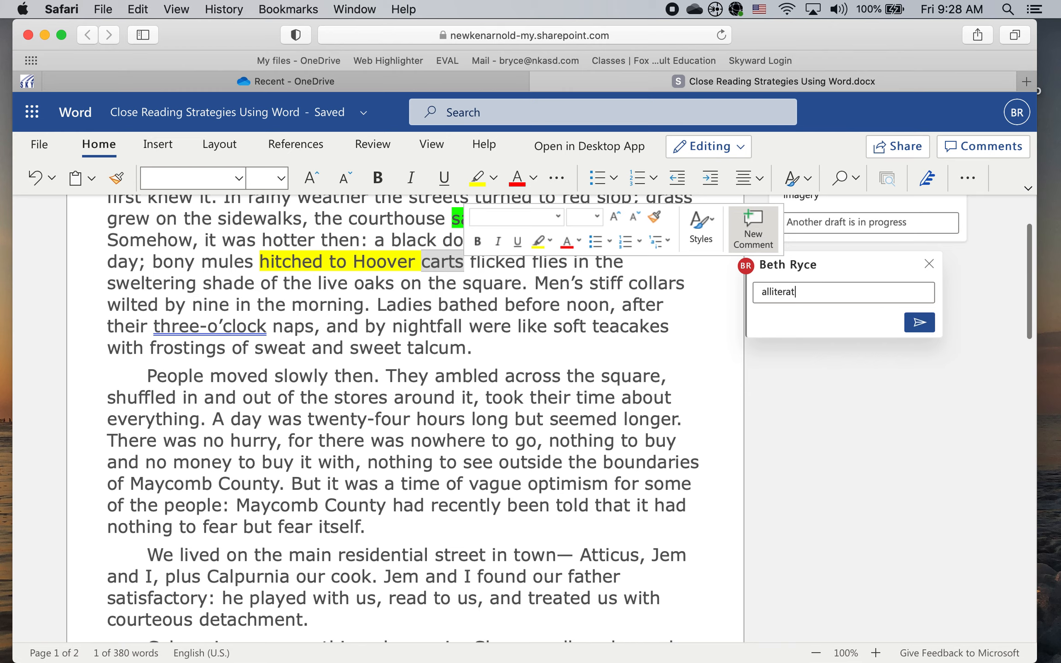
text(ion of the h)
text( sound; )
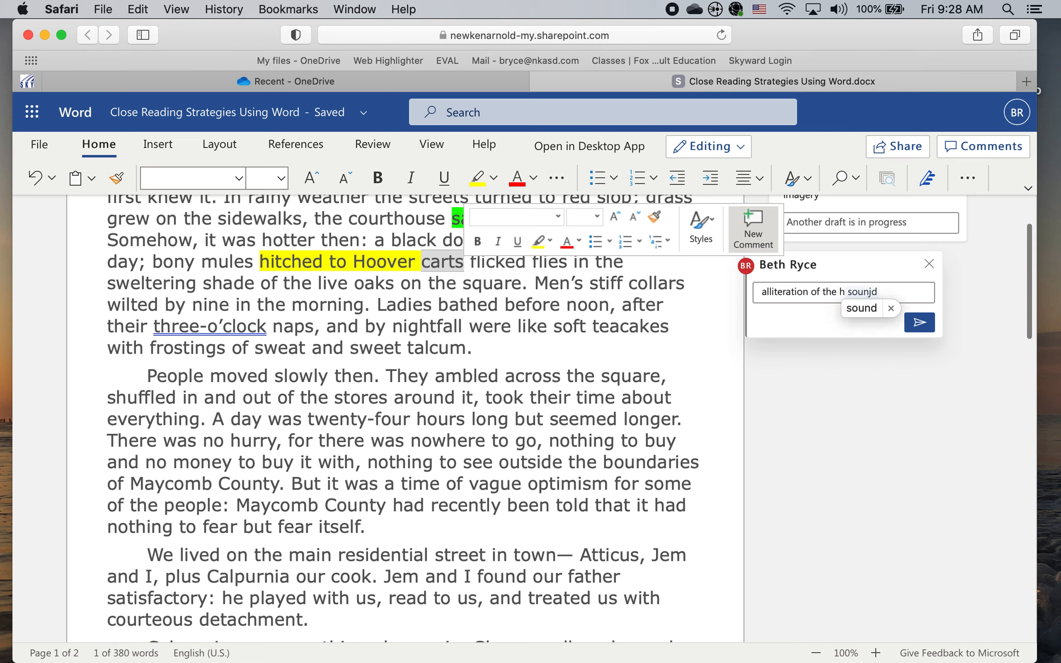
text(histori)
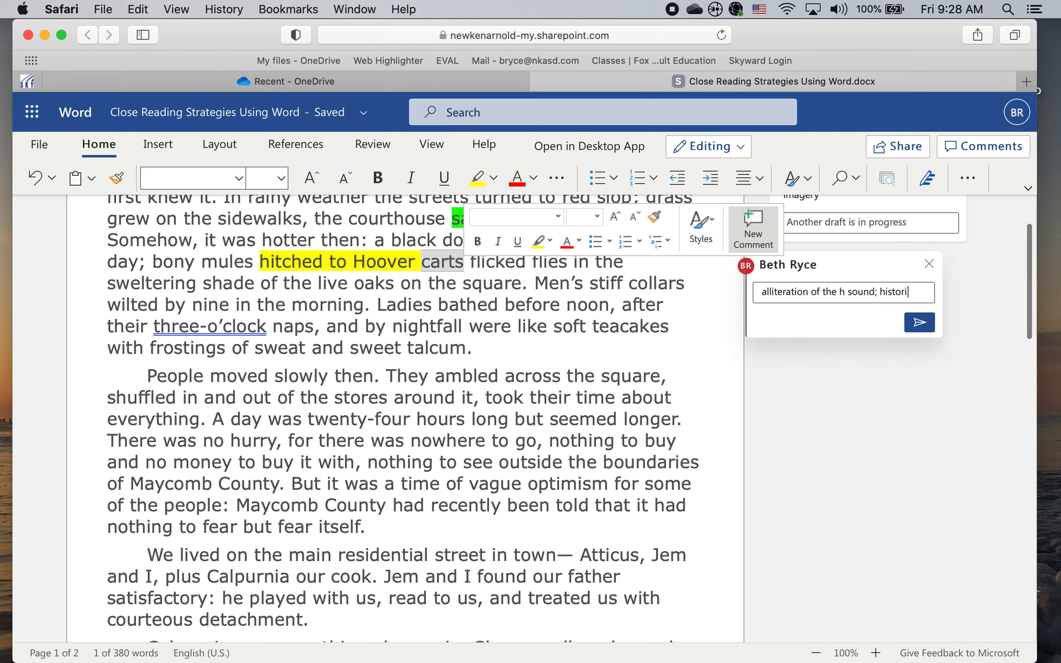
text(cal allu)
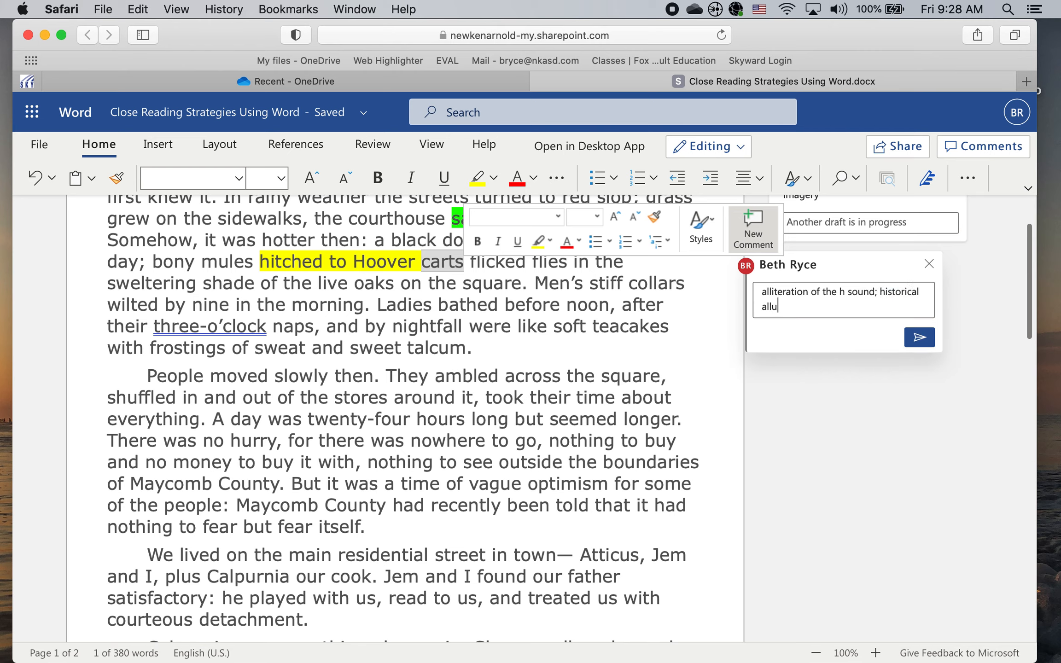
text(sion)
text(to Hoover and Hoovervilles)
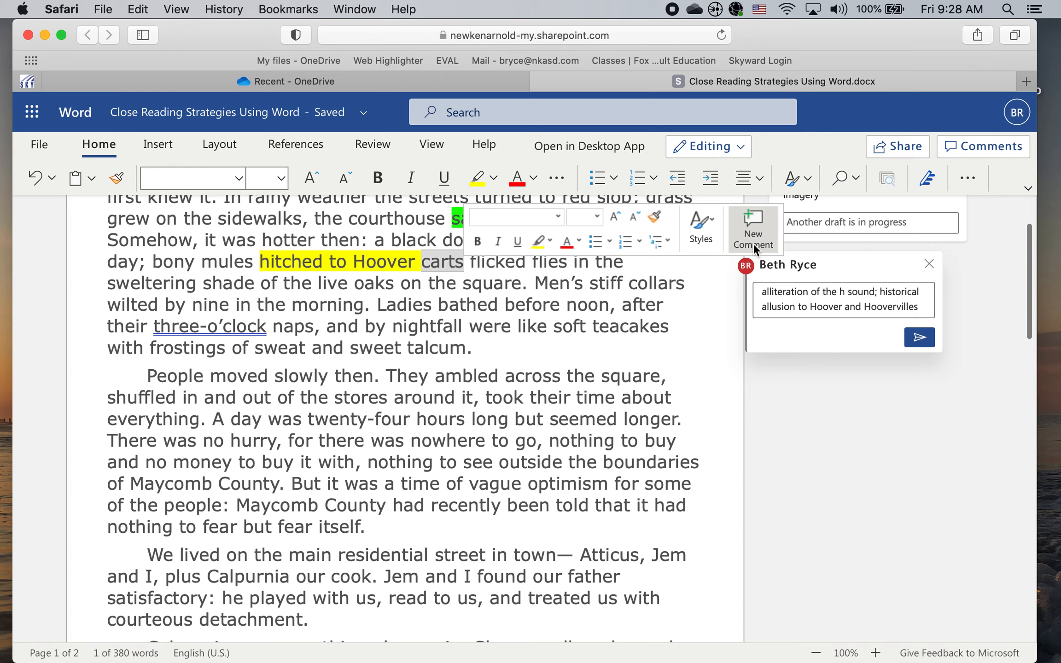
click(919, 338)
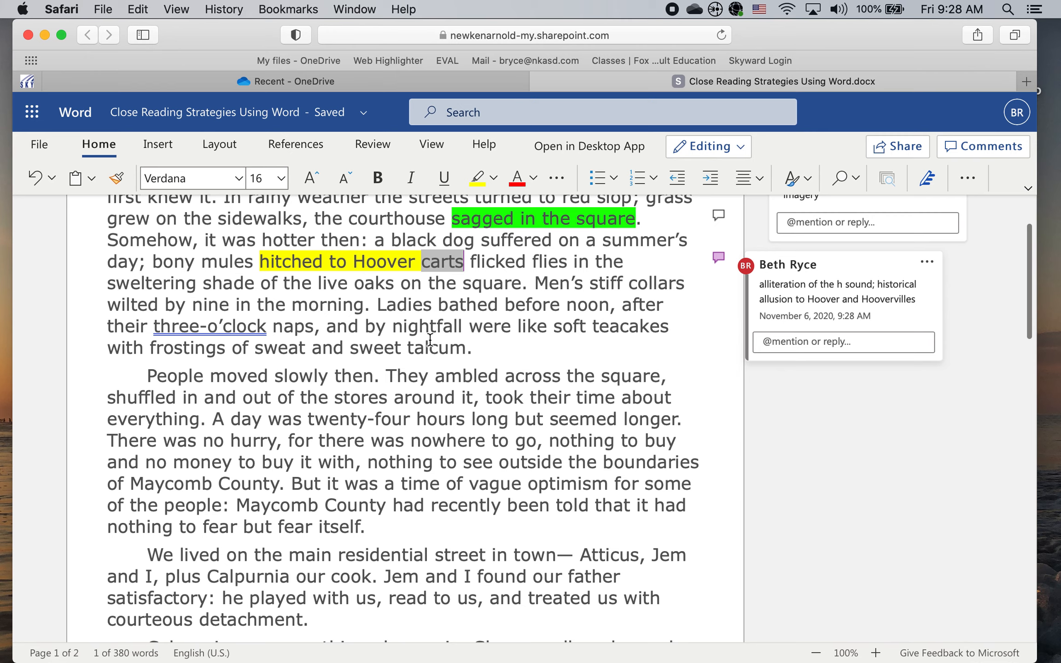
Enter "type my explanation here" after the "Step 2:" label in the Close Reading section on the second page.
scroll(428, 341, down, 4)
scroll(430, 341, down, 15)
scroll(430, 341, up, 6)
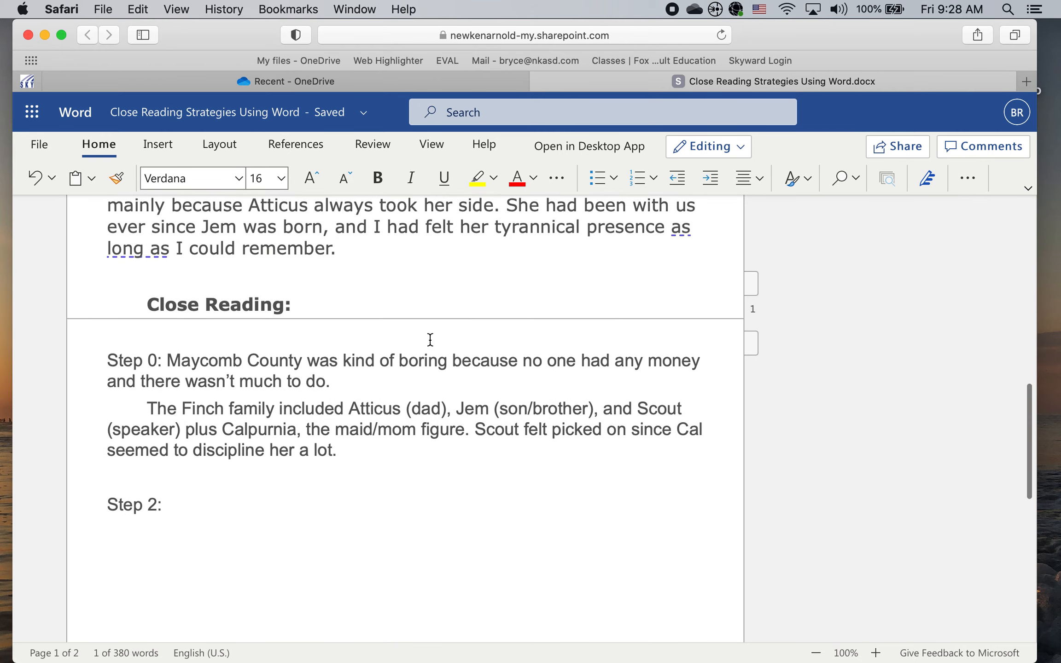
scroll(430, 341, down, 3)
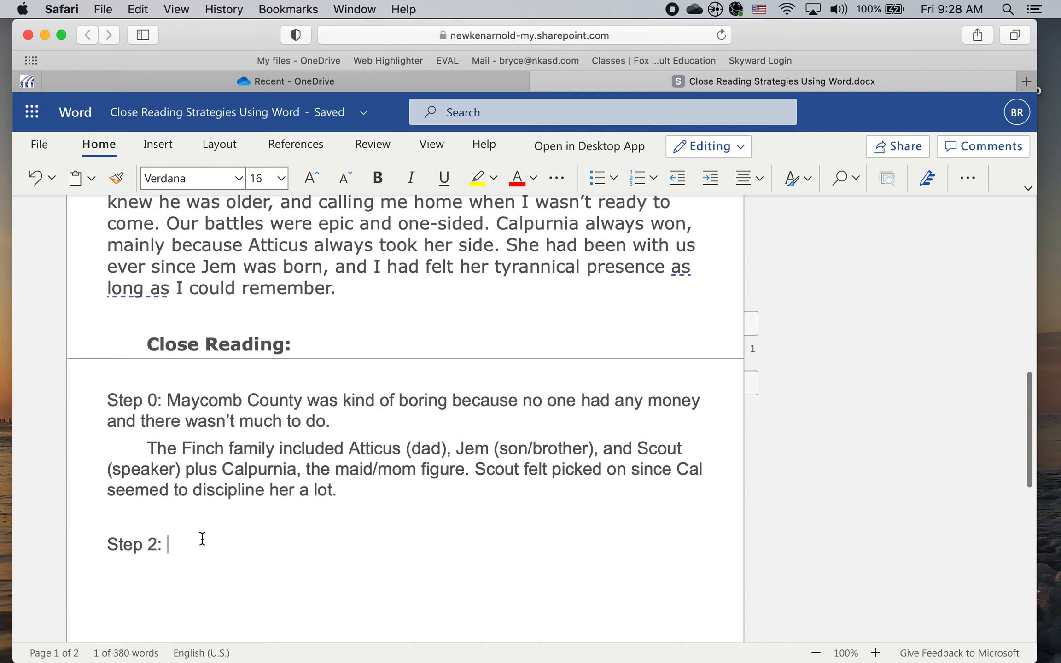
text(typer my)
key(BackSpace)
key(BackSpace)
key(BackSpace)
key(BackSpace)
text(my explana)
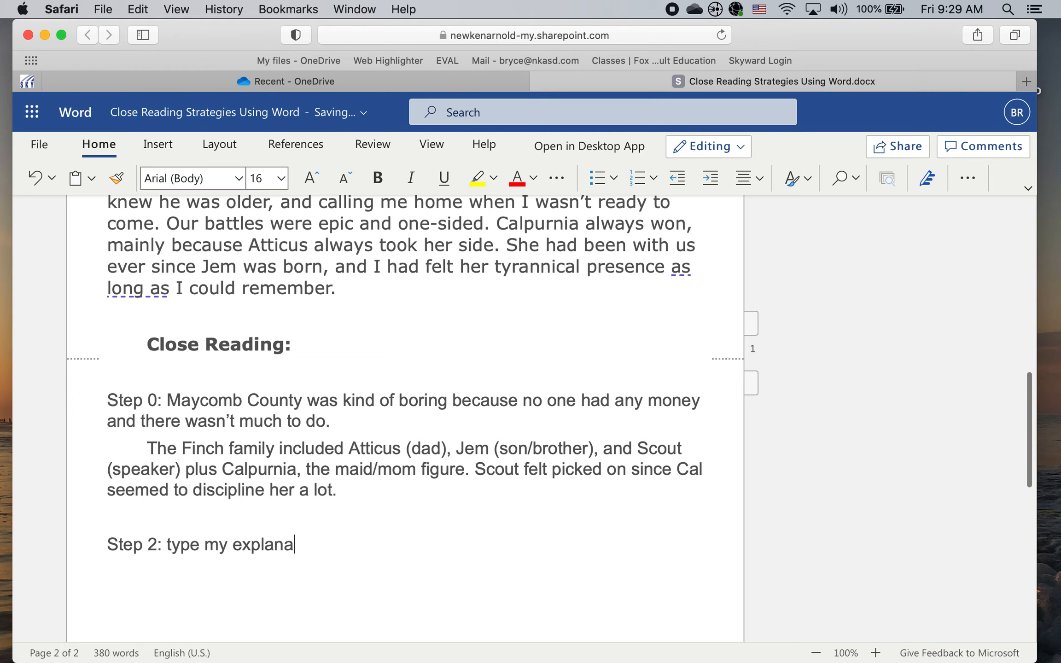
text(tion here)
Review the passage's highlights and comments from the first paragraph down to the Close Reading heading.
scroll(486, 408, up, 15)
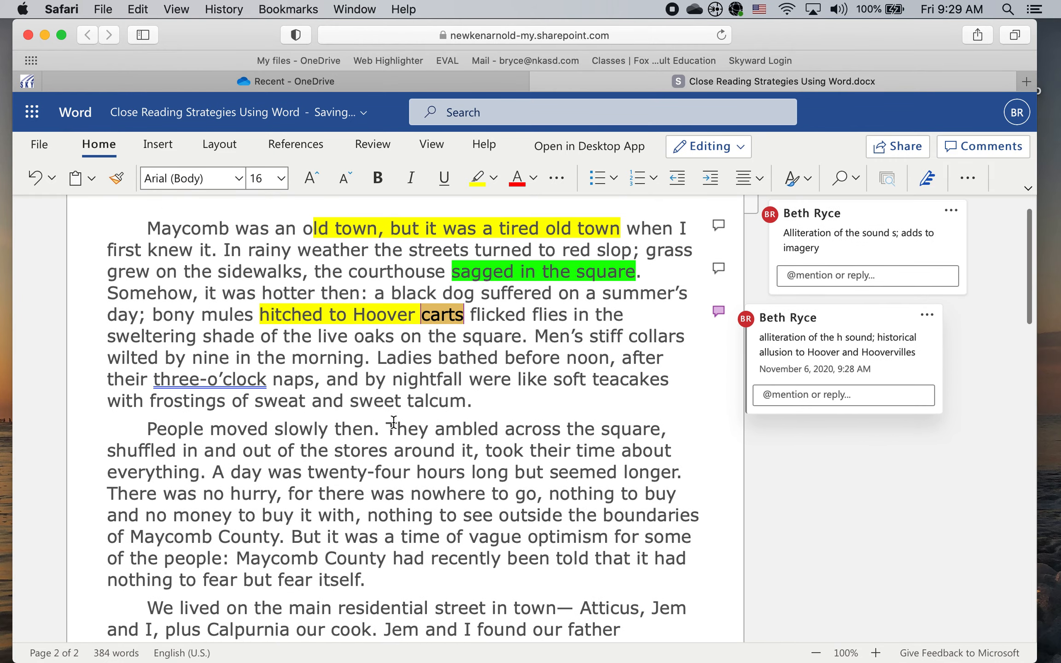
scroll(509, 362, up, 1)
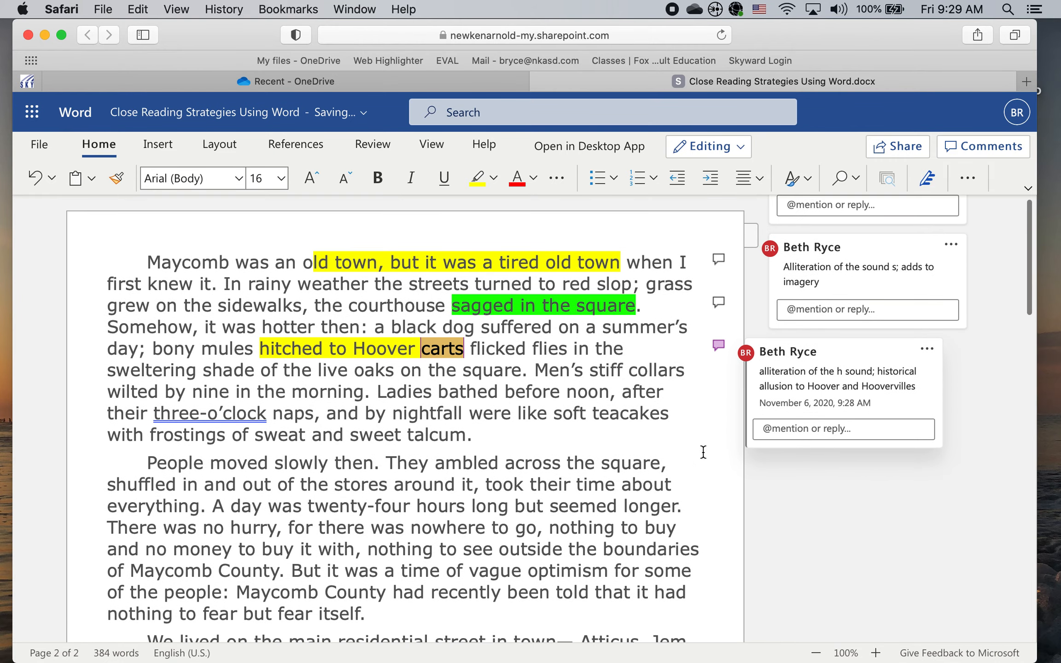
scroll(508, 447, down, 2)
scroll(508, 447, down, 5)
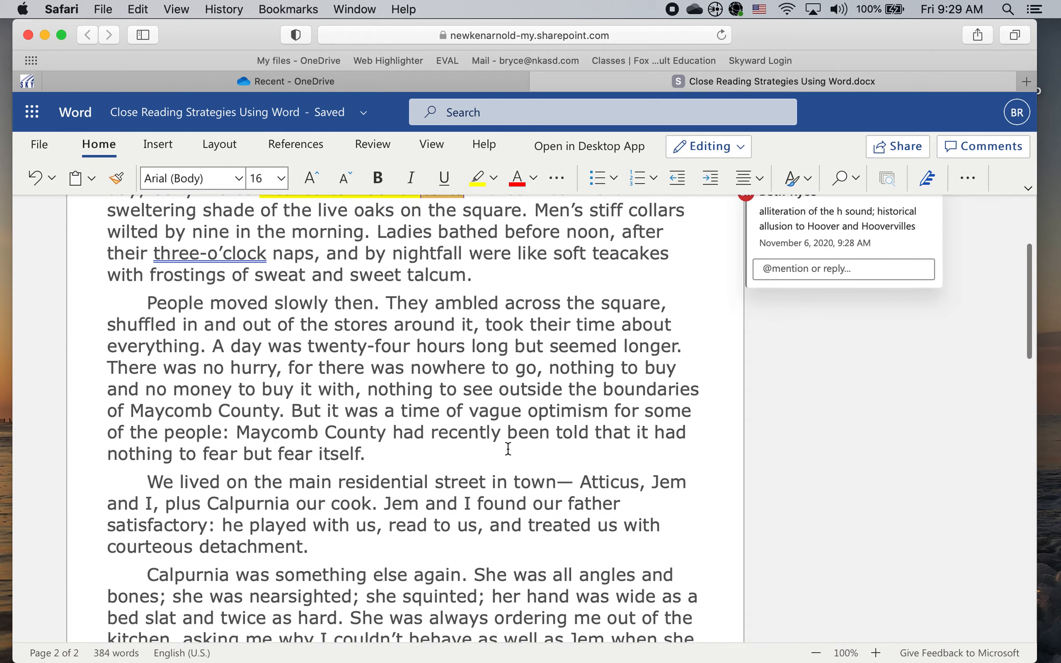
scroll(516, 388, down, 4)
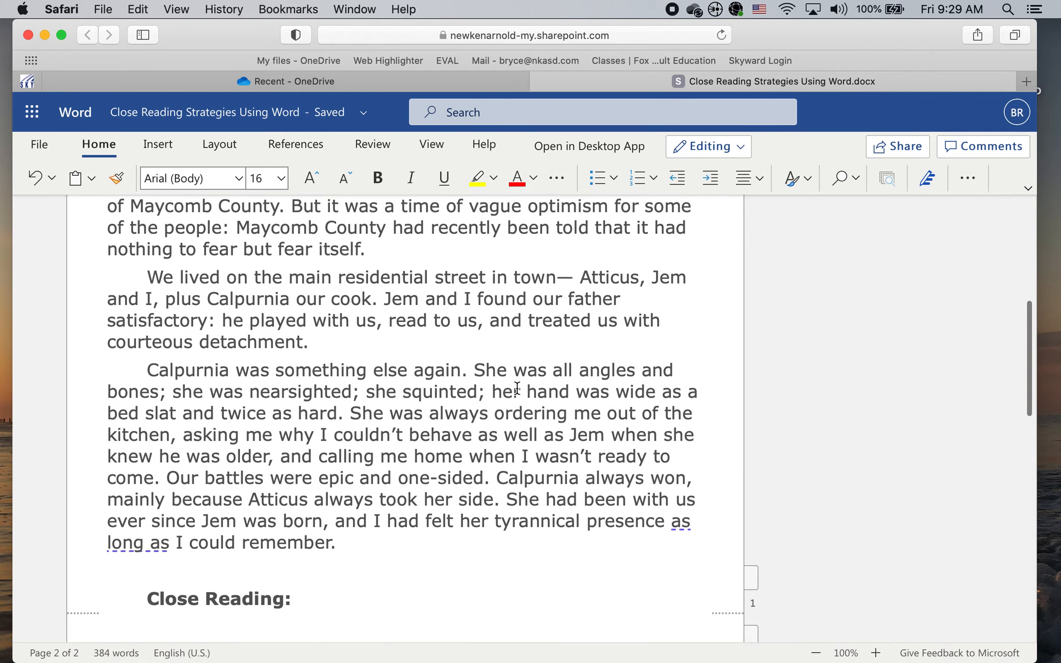
scroll(461, 406, down, 1)
scroll(488, 414, up, 10)
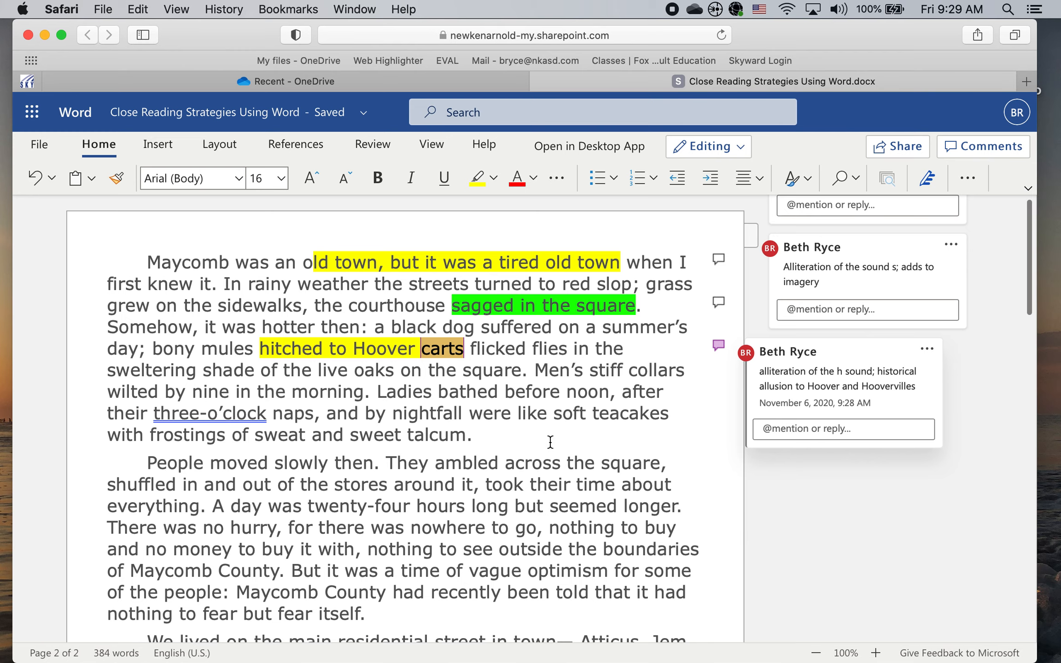
scroll(594, 359, down, 3)
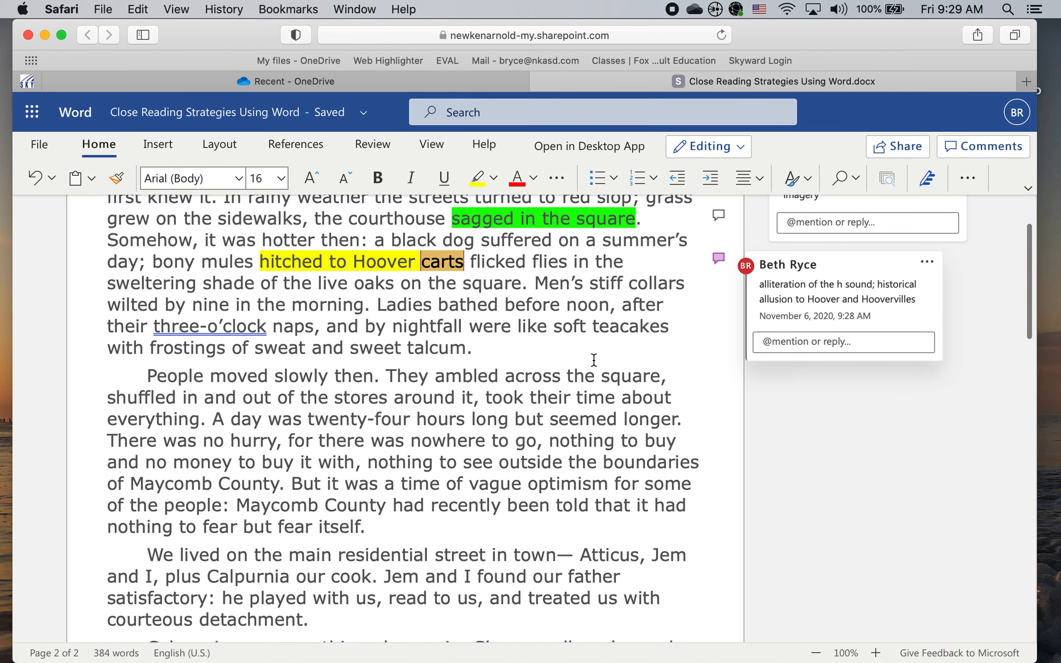
scroll(594, 359, up, 3)
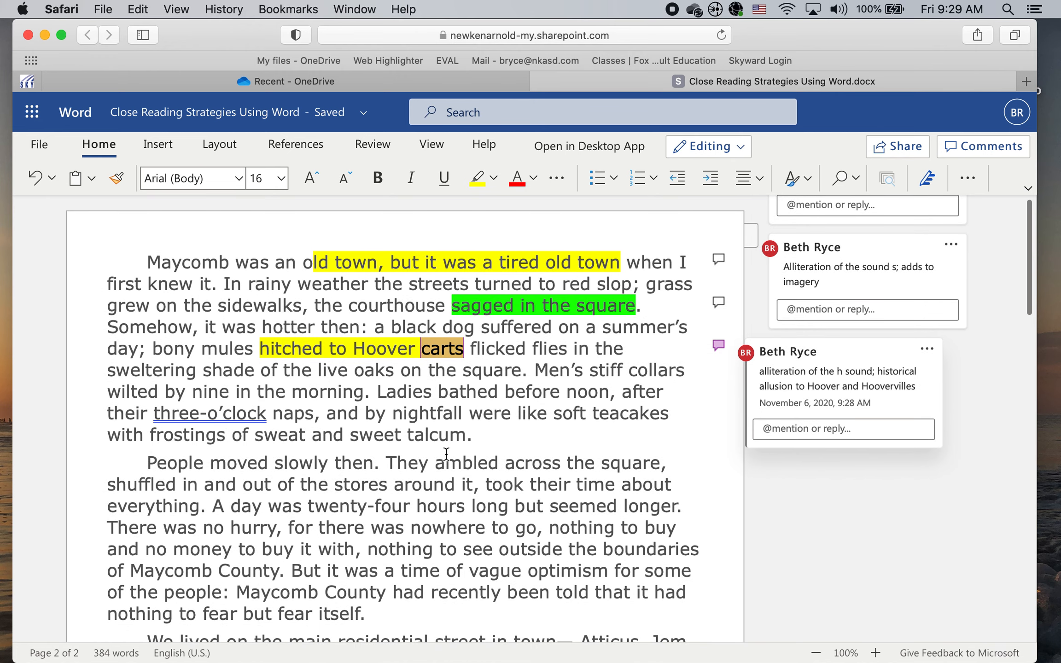